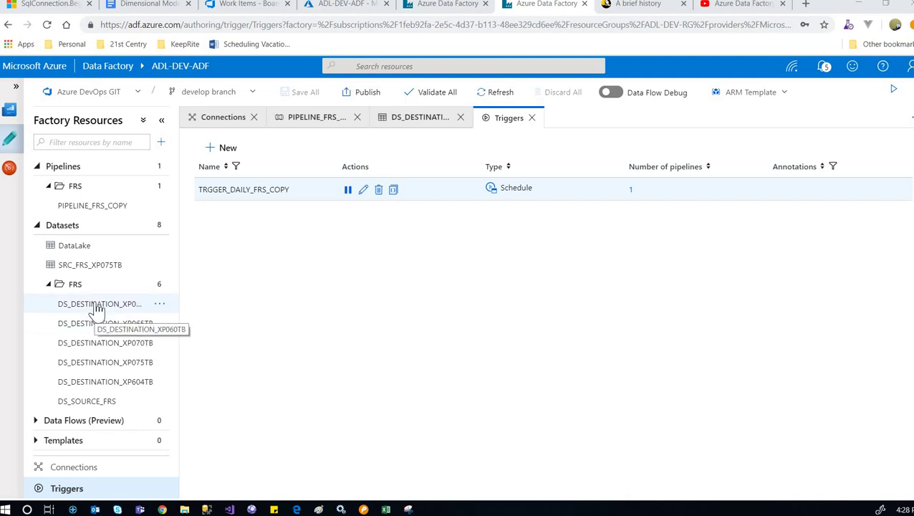
# Step: Open the DS_DESTINATION_XP060TB dataset and examine the cw_fileName parameter defined for it
pyautogui.click(97, 306)
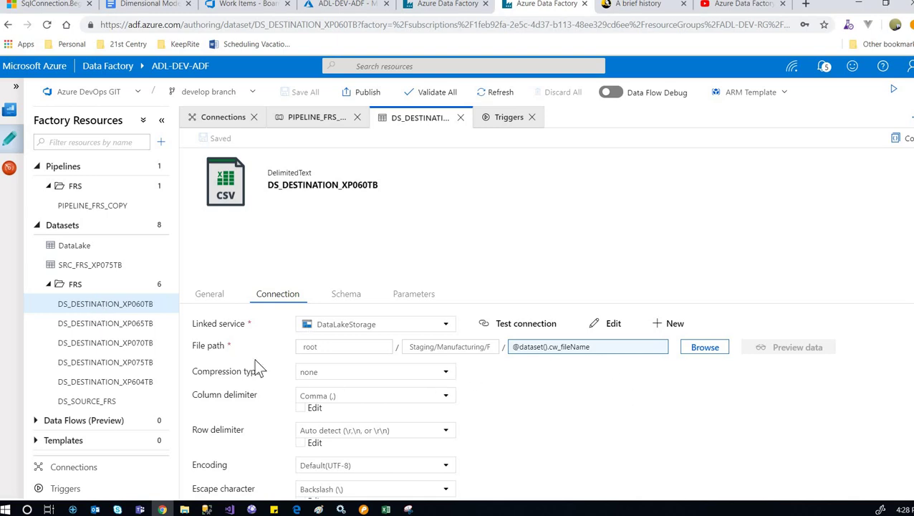
pyautogui.click(415, 296)
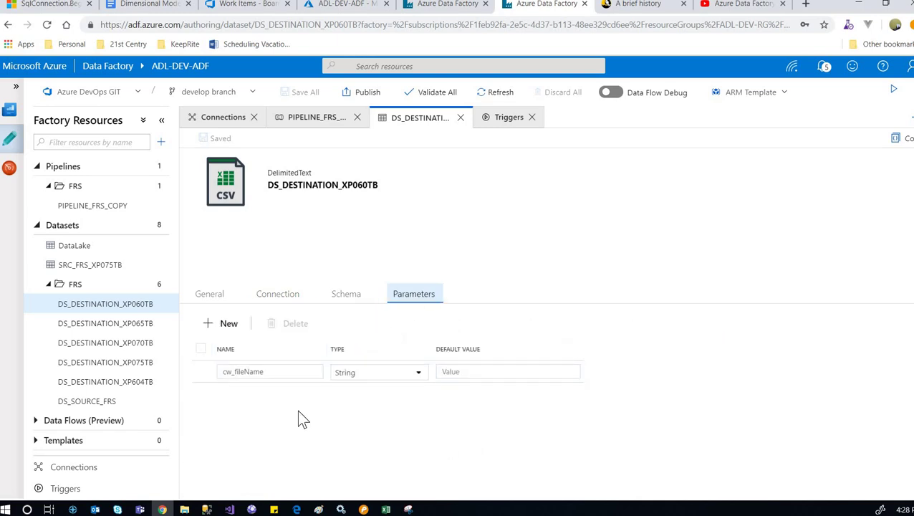
pyautogui.click(270, 371)
pyautogui.moveTo(270, 371); pyautogui.dragTo(173, 373)
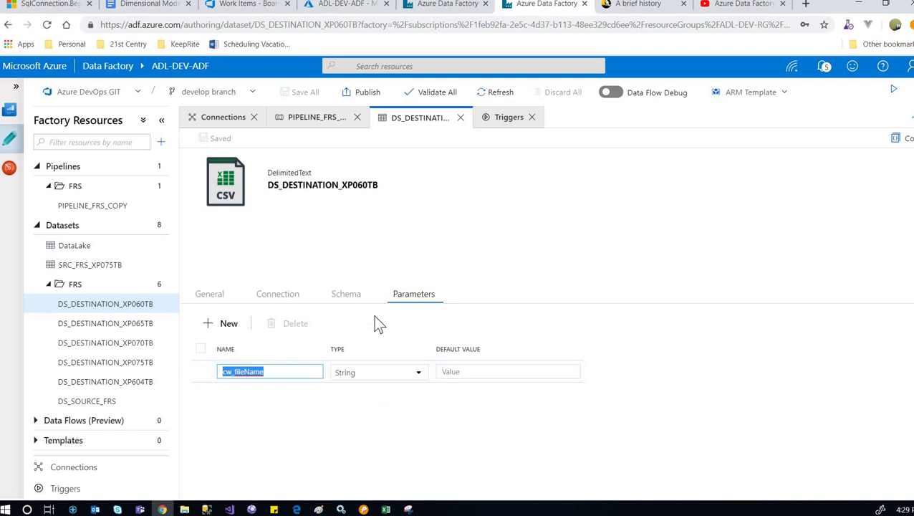
pyautogui.click(274, 371)
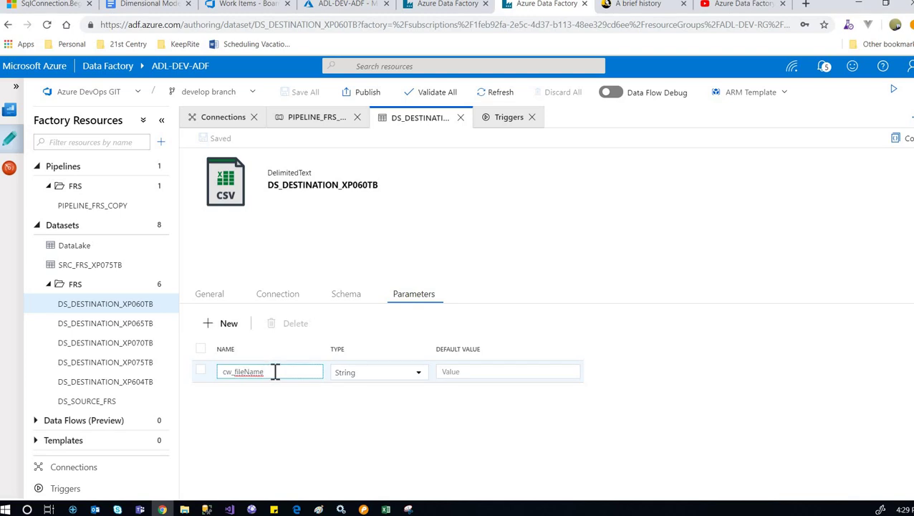
pyautogui.moveTo(274, 371); pyautogui.dragTo(178, 383)
pyautogui.click(316, 435)
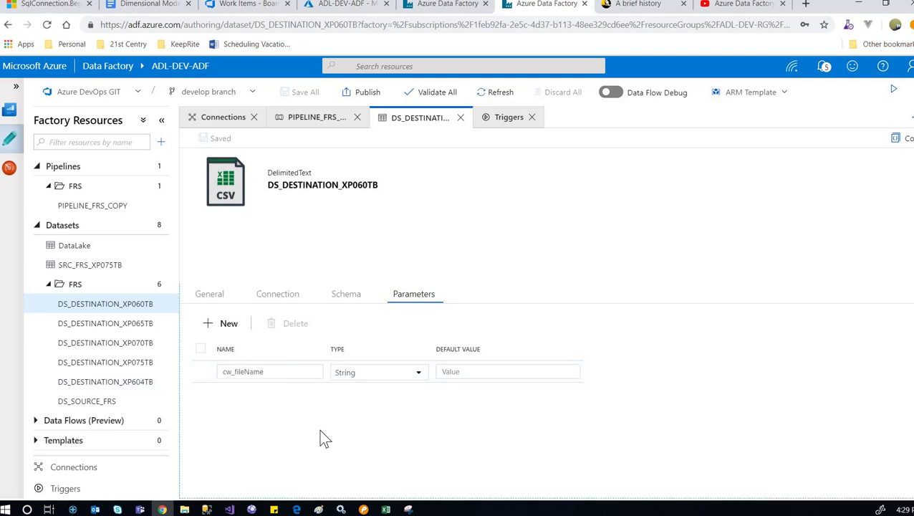
pyautogui.click(283, 372)
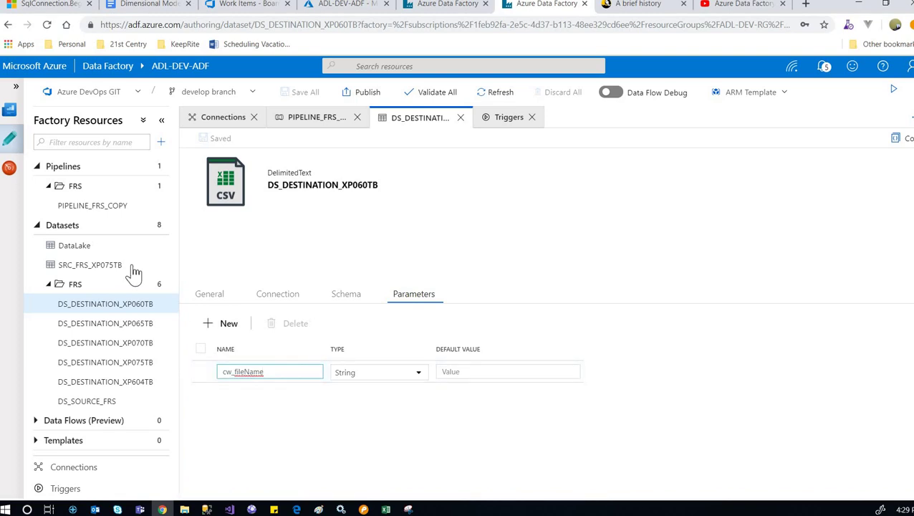
# Step: Examine the dynamic file name expression in the DS_DESTINATION_XP060TB connection's file path and the dataset parameter it references
pyautogui.click(98, 211)
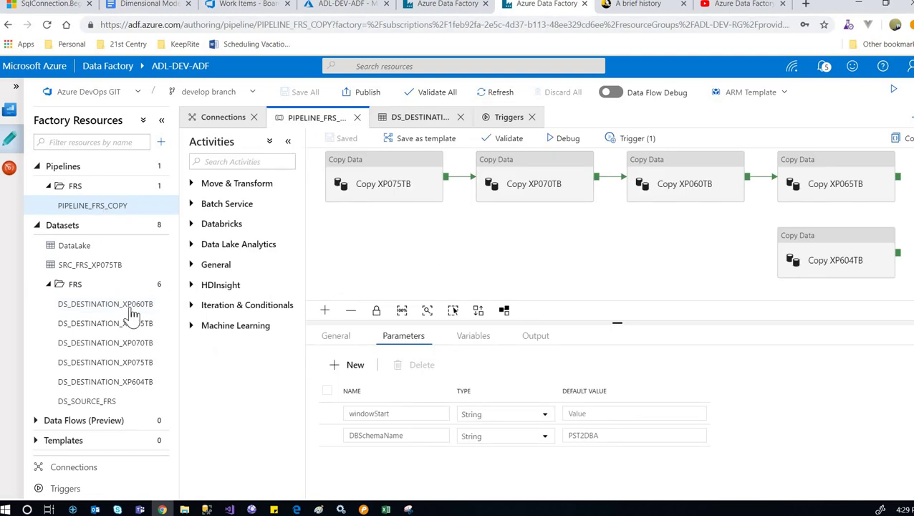
pyautogui.click(107, 306)
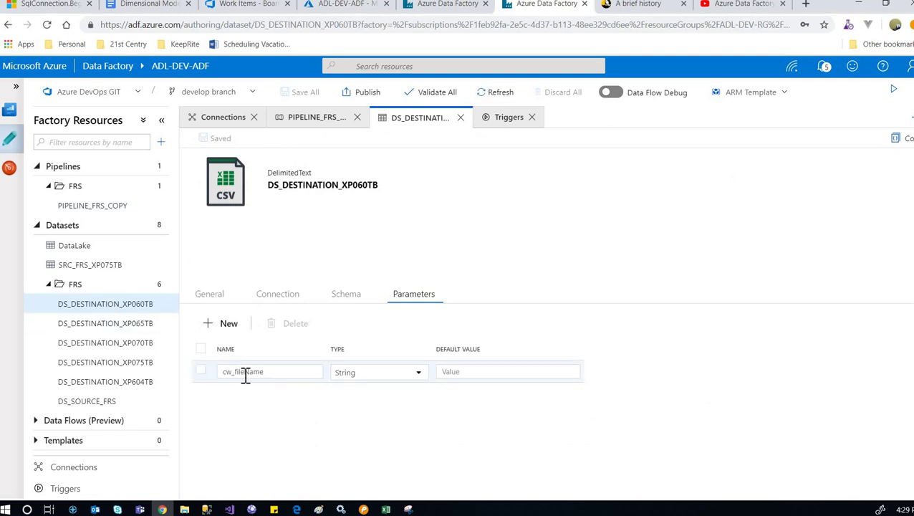
pyautogui.click(279, 296)
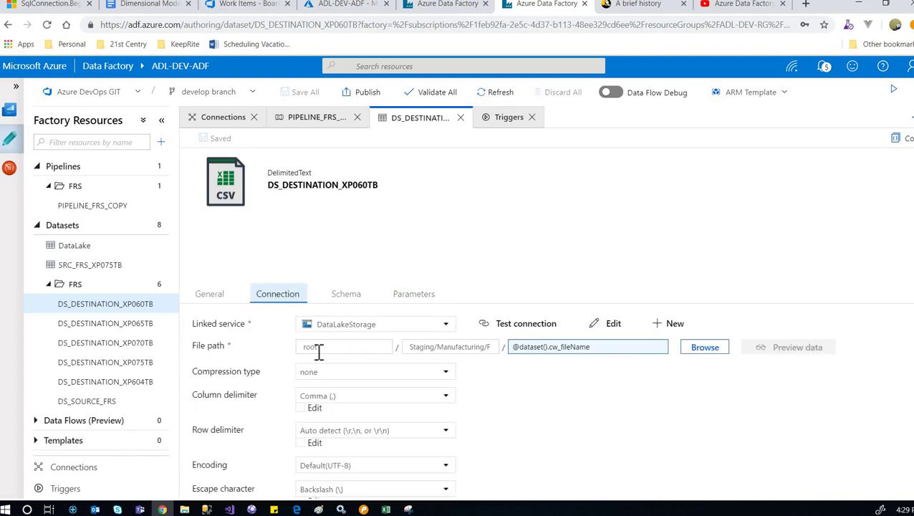
pyautogui.click(602, 349)
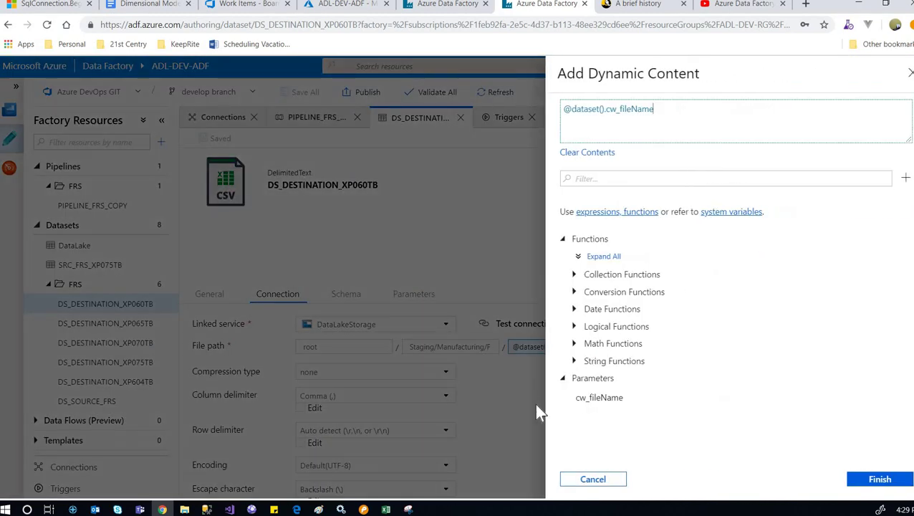
pyautogui.click(599, 482)
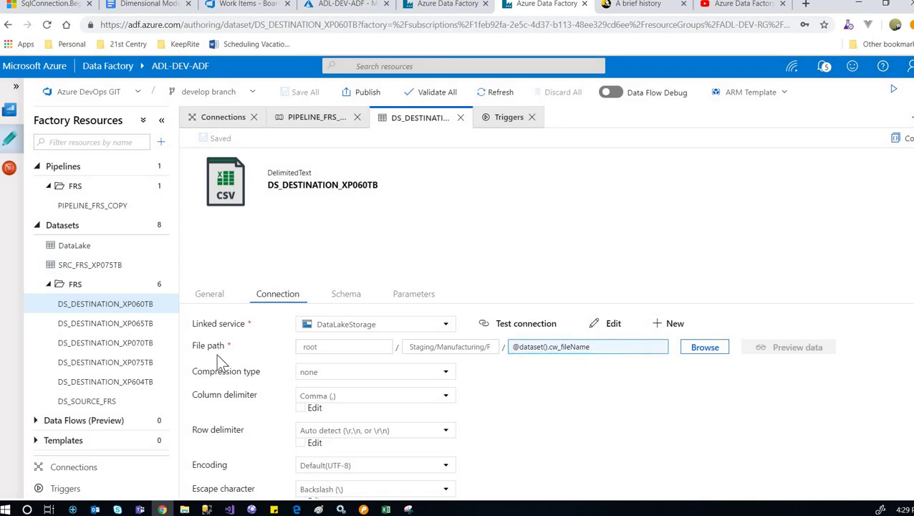
pyautogui.click(551, 348)
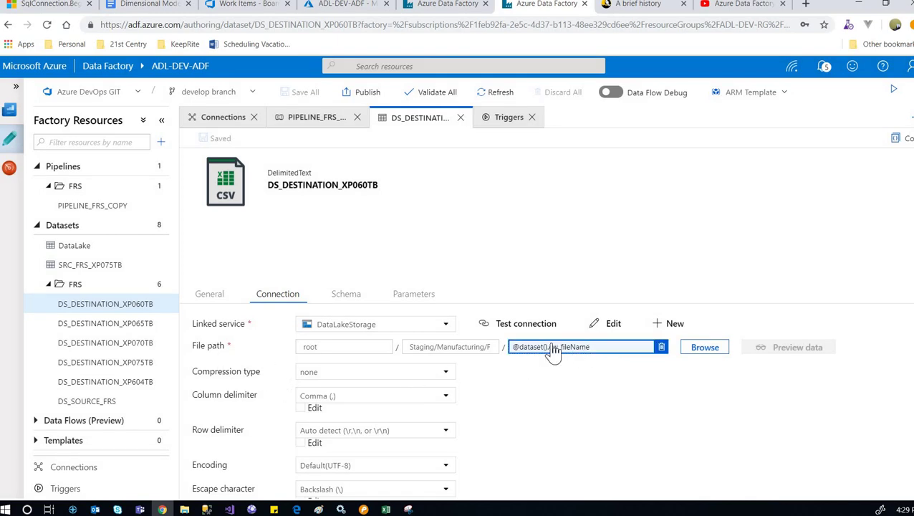
pyautogui.click(596, 353)
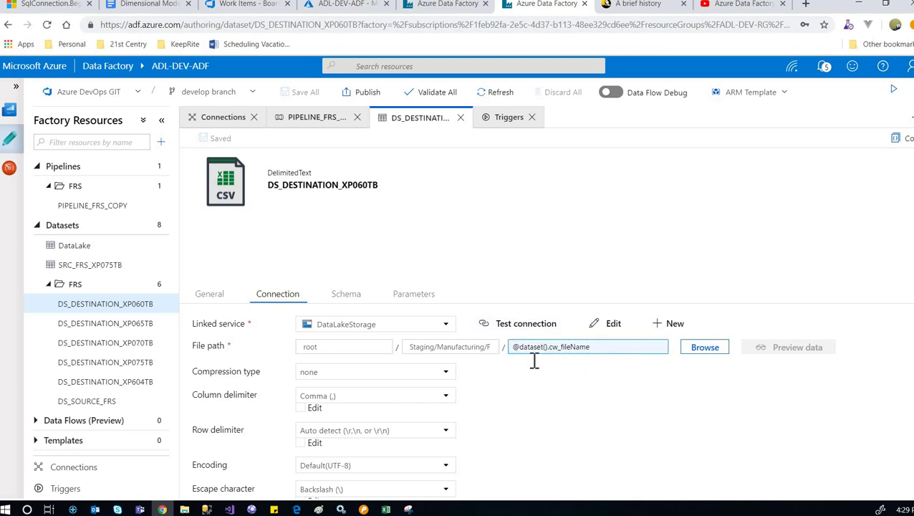
pyautogui.click(415, 295)
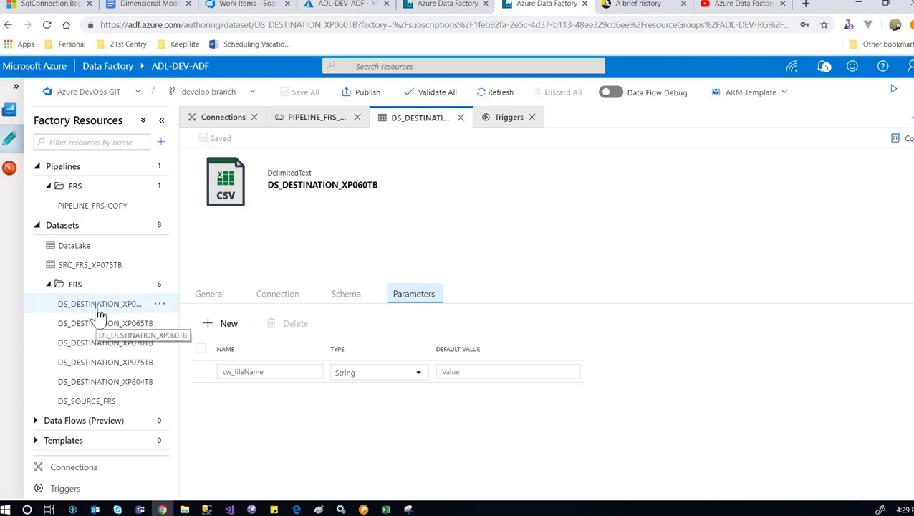
pyautogui.click(273, 300)
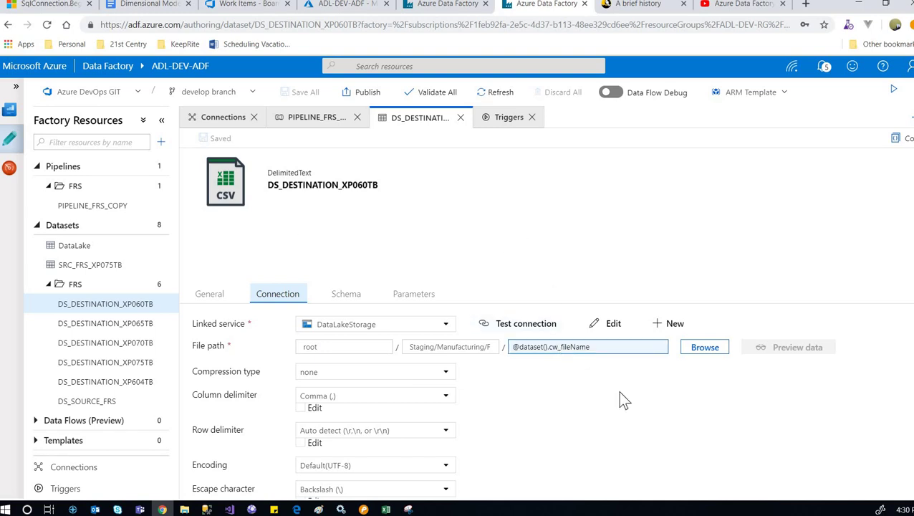
# Step: Open PIPELINE_FRS_COPY and show the full cw_fileName value in the sink settings of the Copy XP075TB activity
pyautogui.click(118, 208)
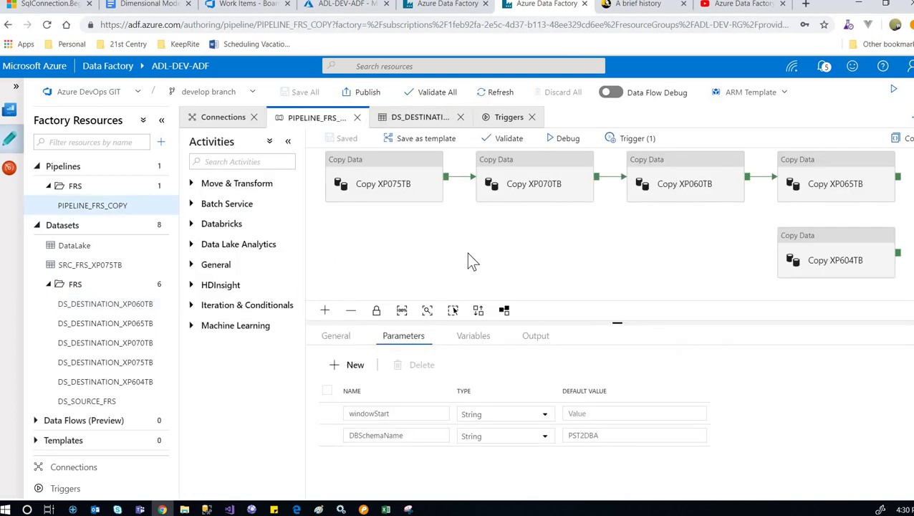
pyautogui.click(475, 252)
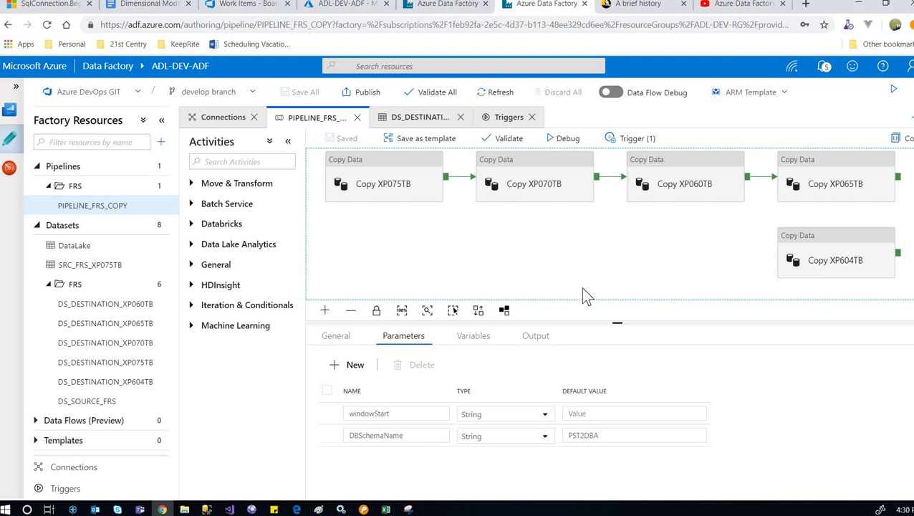
pyautogui.click(392, 192)
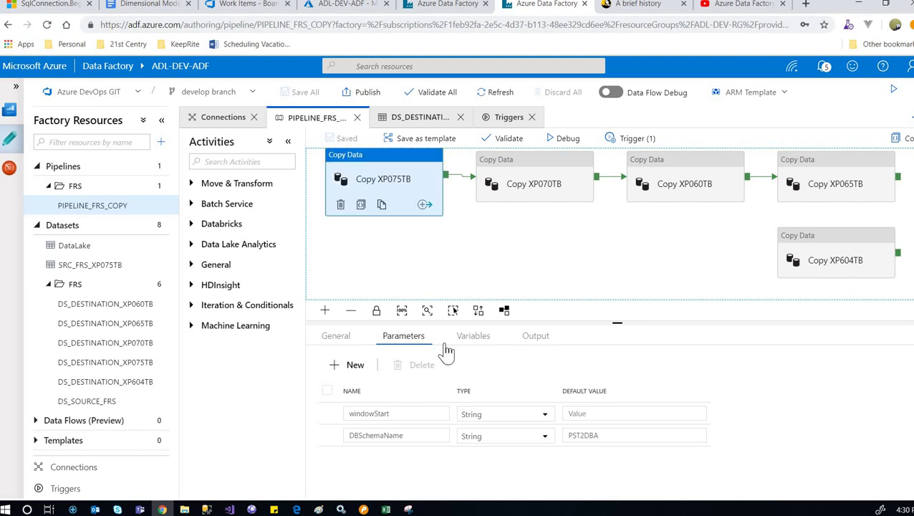
pyautogui.click(447, 347)
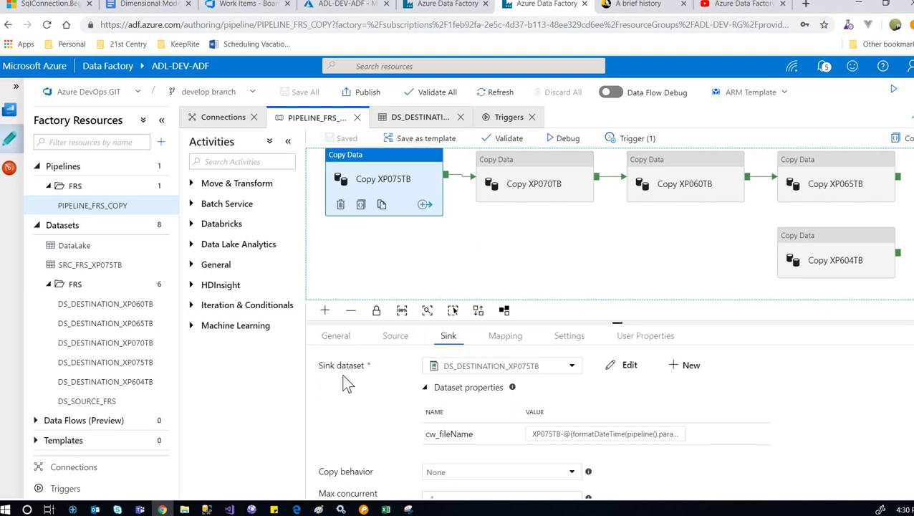
pyautogui.click(450, 342)
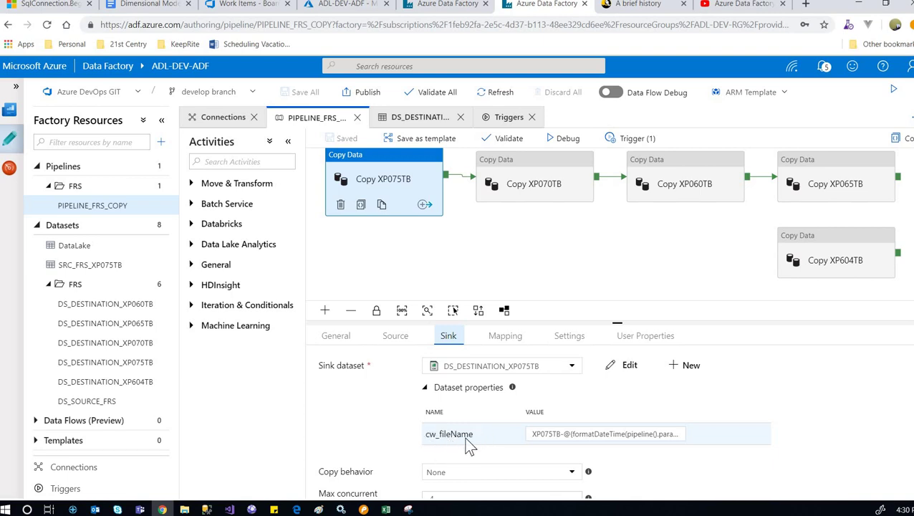
pyautogui.scroll(-1, 470, 438)
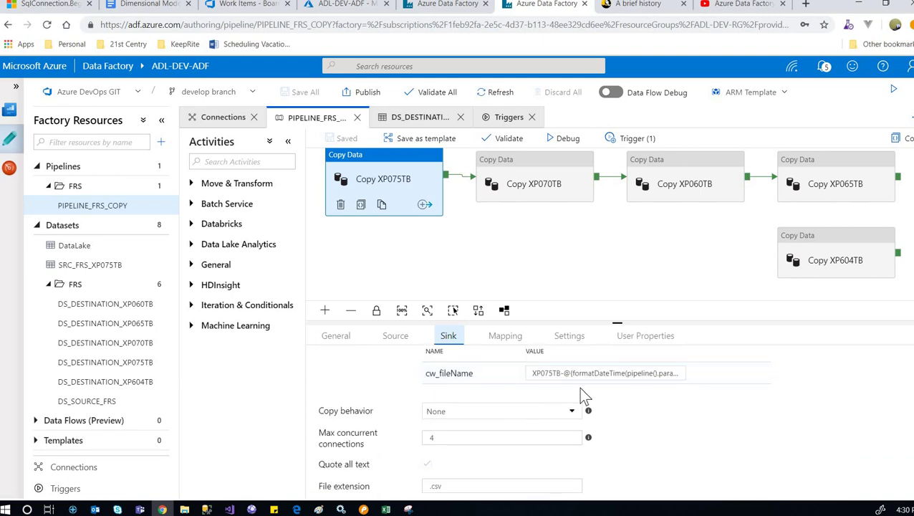
pyautogui.click(549, 373)
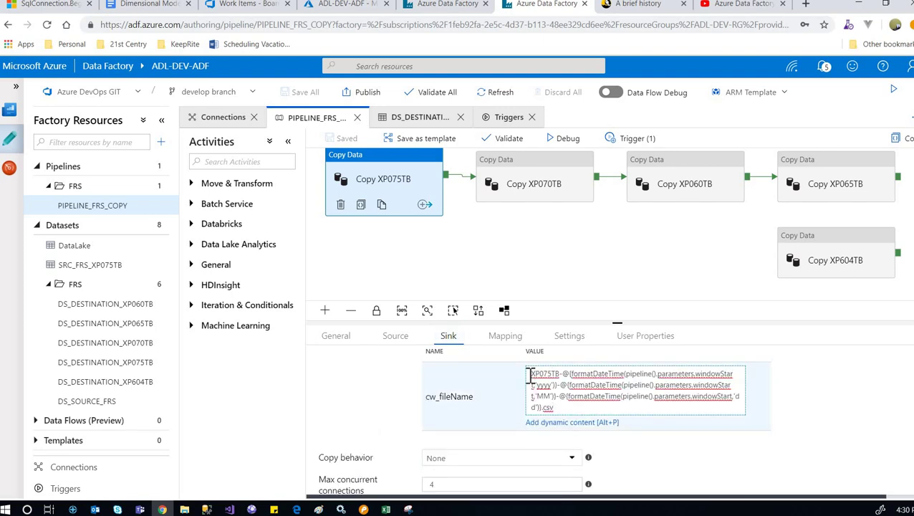
# Step: Examine the table name prefix and the file extension in the Copy XP075TB sink's cw_fileName value
pyautogui.moveTo(531, 373); pyautogui.dragTo(563, 373)
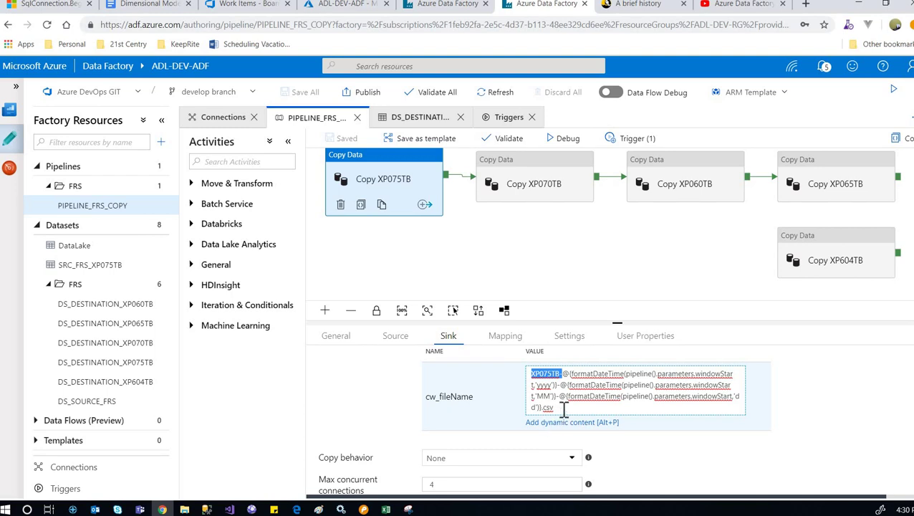
pyautogui.click(532, 374)
pyautogui.moveTo(530, 374); pyautogui.dragTo(569, 371)
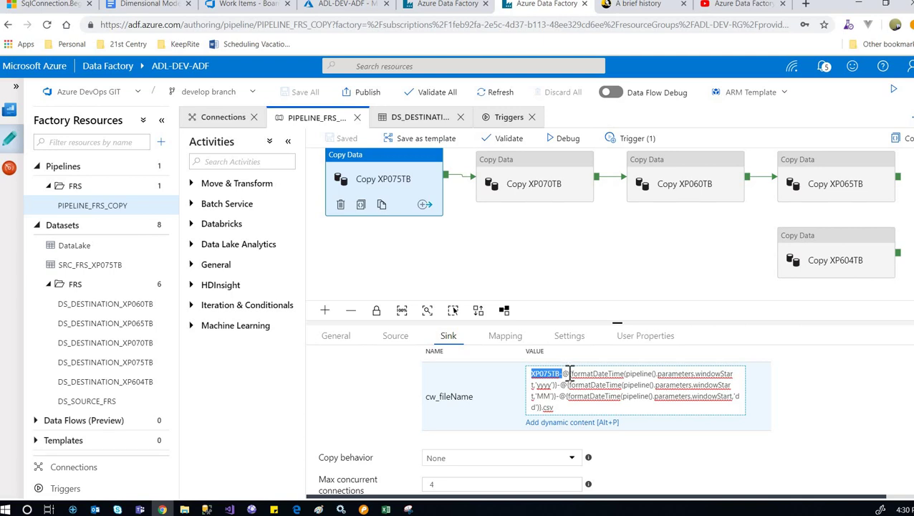
pyautogui.moveTo(561, 408); pyautogui.dragTo(545, 409)
pyautogui.click(582, 408)
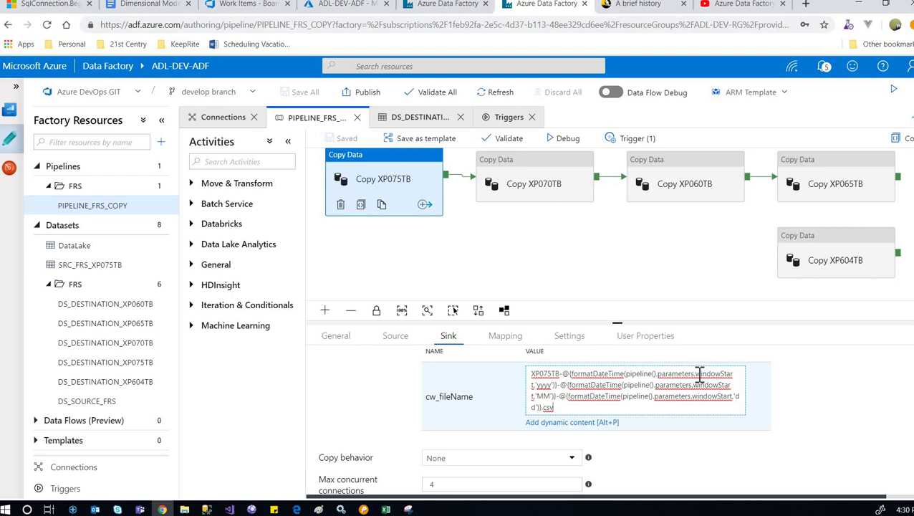
# Step: Examine the formatDateTime function and its windowStart argument in the year part of the cw_fileName expression
pyautogui.doubleClick(583, 373)
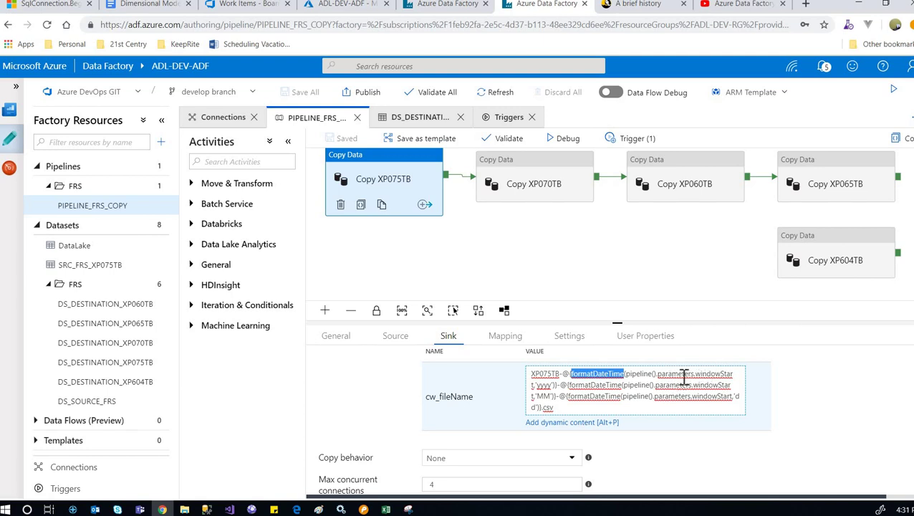
pyautogui.moveTo(640, 376); pyautogui.dragTo(556, 385)
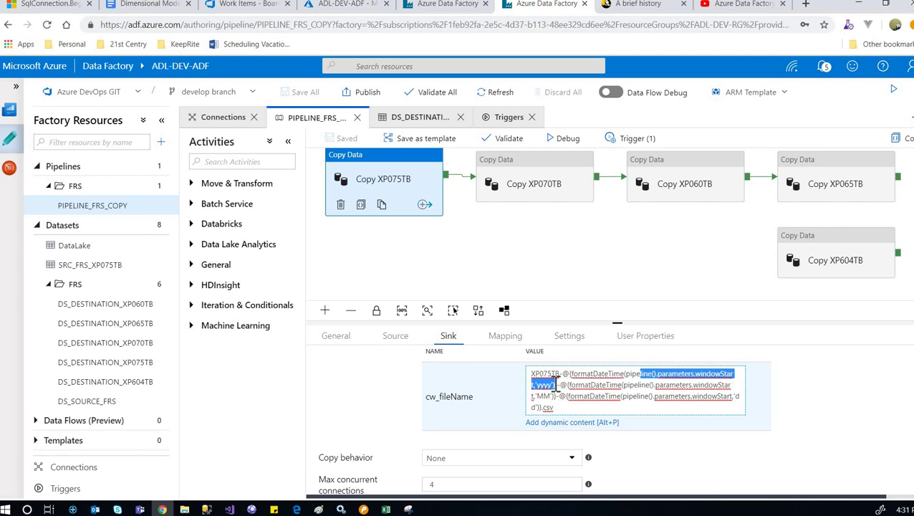
pyautogui.doubleClick(706, 374)
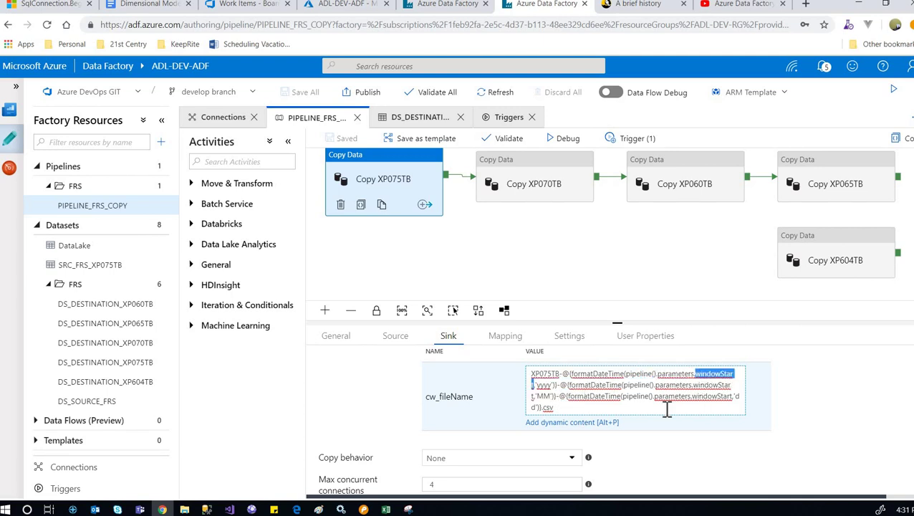
pyautogui.click(571, 373)
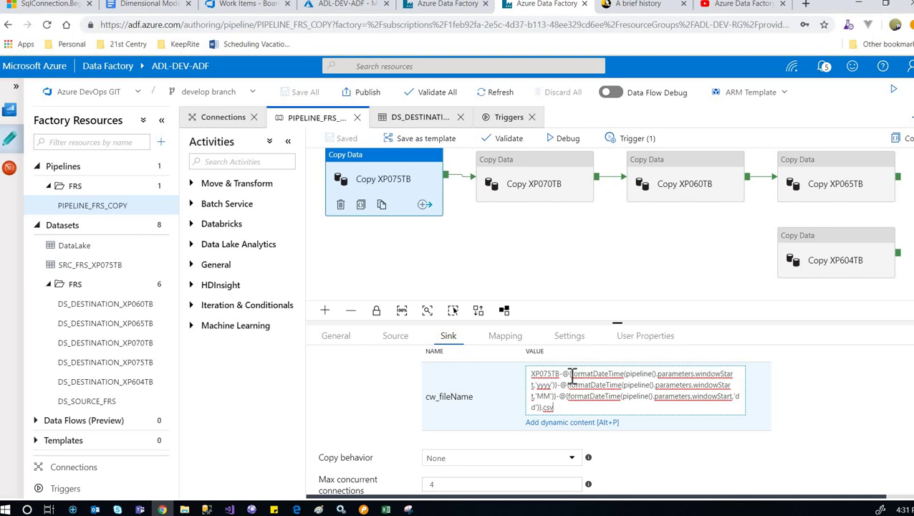
# Step: Review the year, month and day expressions in the cw_fileName value and the windowStart pipeline parameter they reference
pyautogui.moveTo(570, 373)
pyautogui.mouseDown()
pyautogui.moveTo(621, 373)
pyautogui.moveTo(555, 387)
pyautogui.moveTo(565, 389)
pyautogui.mouseUp()
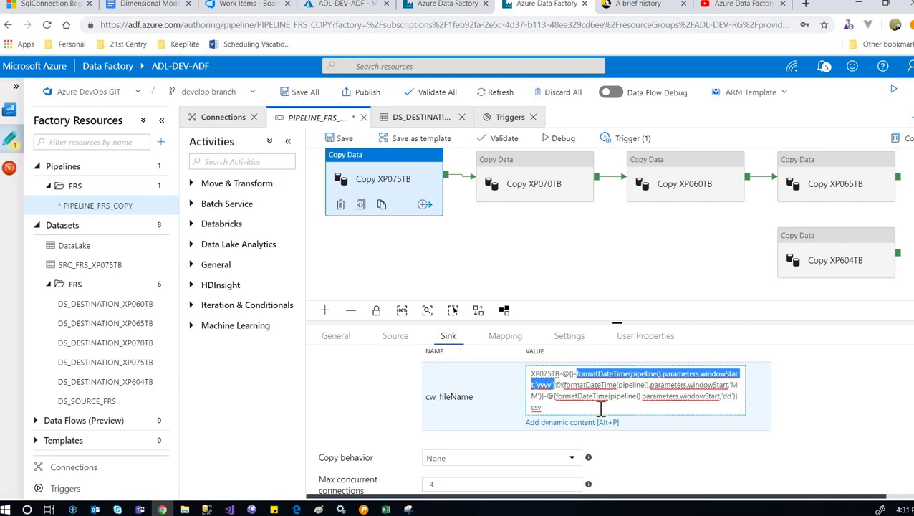
pyautogui.click(576, 386)
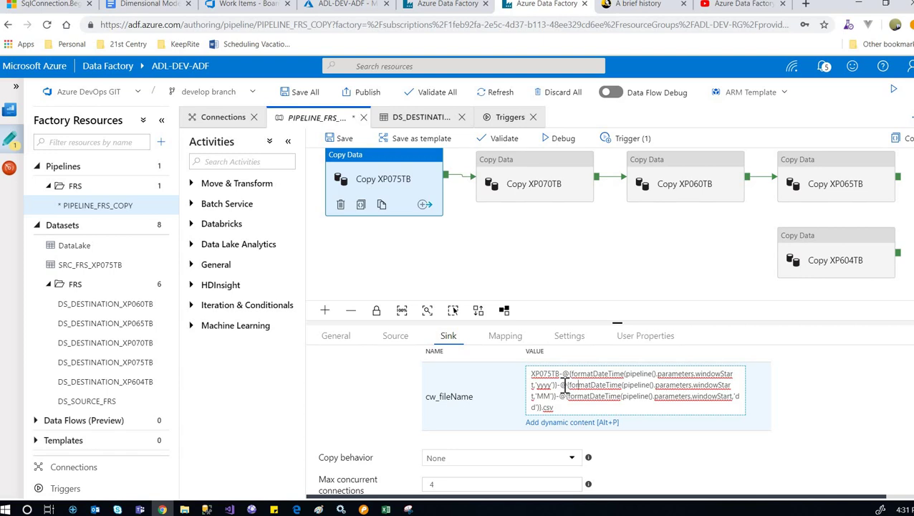
pyautogui.moveTo(560, 385)
pyautogui.mouseDown()
pyautogui.moveTo(584, 386)
pyautogui.moveTo(559, 398)
pyautogui.mouseUp()
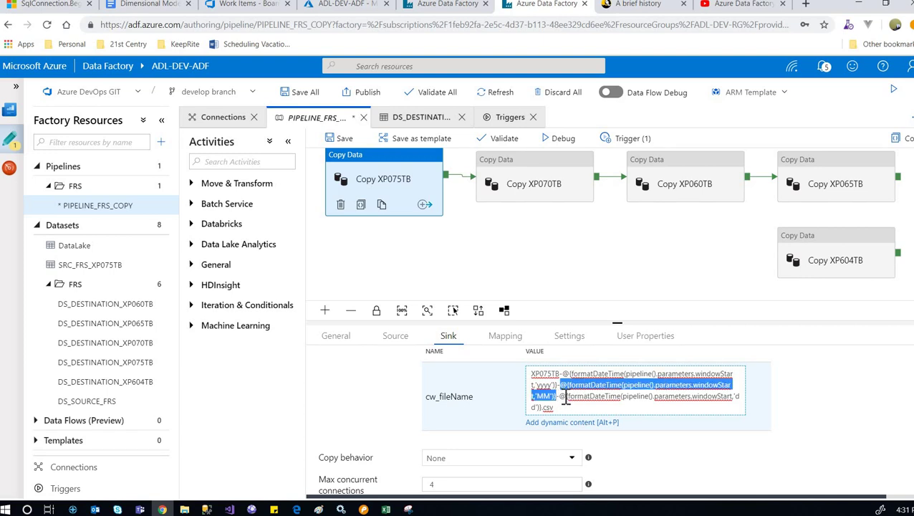
pyautogui.moveTo(565, 400); pyautogui.dragTo(540, 409)
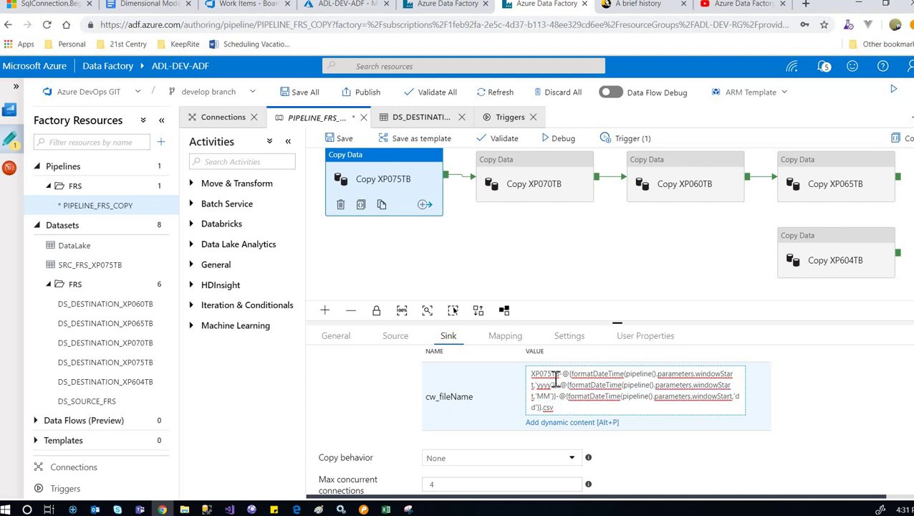
pyautogui.moveTo(562, 374); pyautogui.dragTo(536, 373)
pyautogui.click(565, 406)
pyautogui.moveTo(658, 375); pyautogui.dragTo(691, 383)
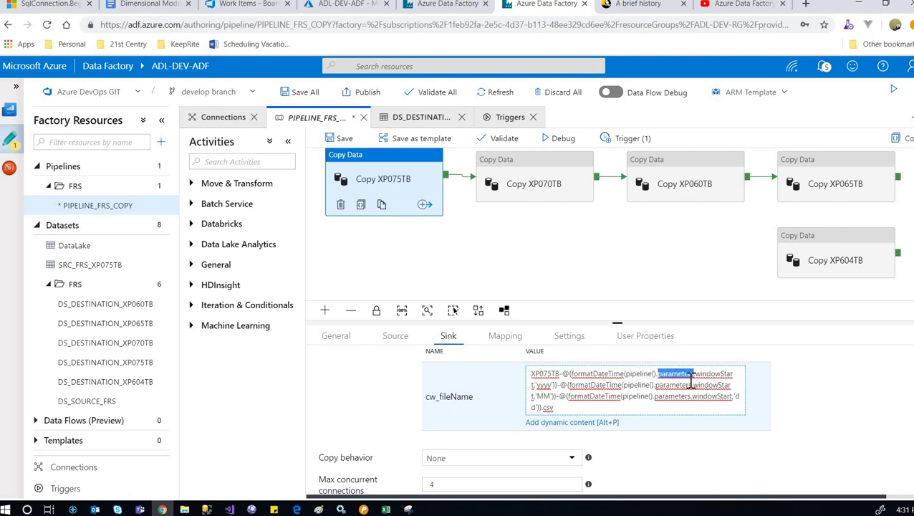
pyautogui.doubleClick(709, 373)
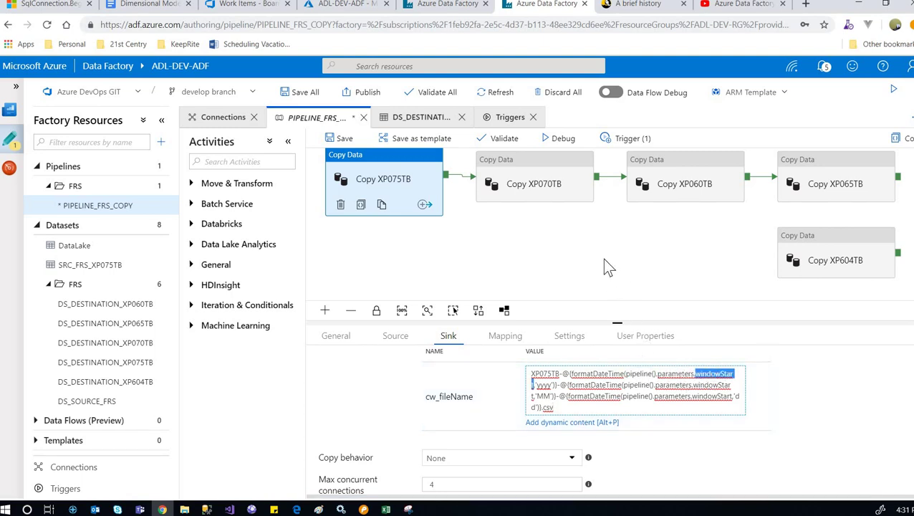
# Step: Show the parameters of PIPELINE_FRS_COPY and examine the default value field of windowStart
pyautogui.click(605, 261)
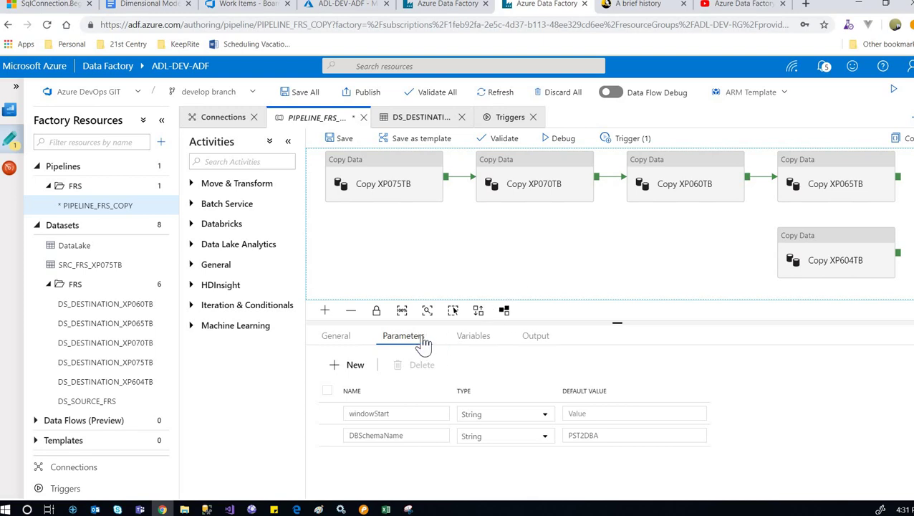
pyautogui.click(353, 341)
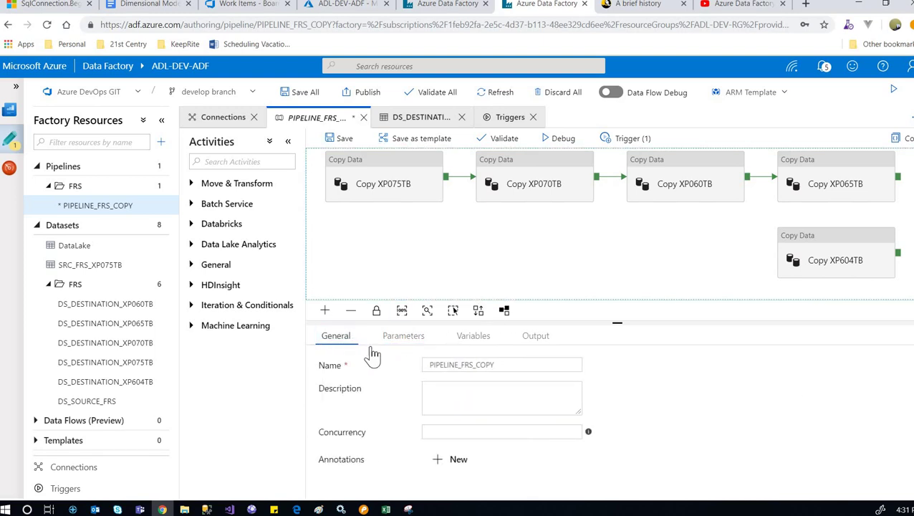
pyautogui.click(391, 341)
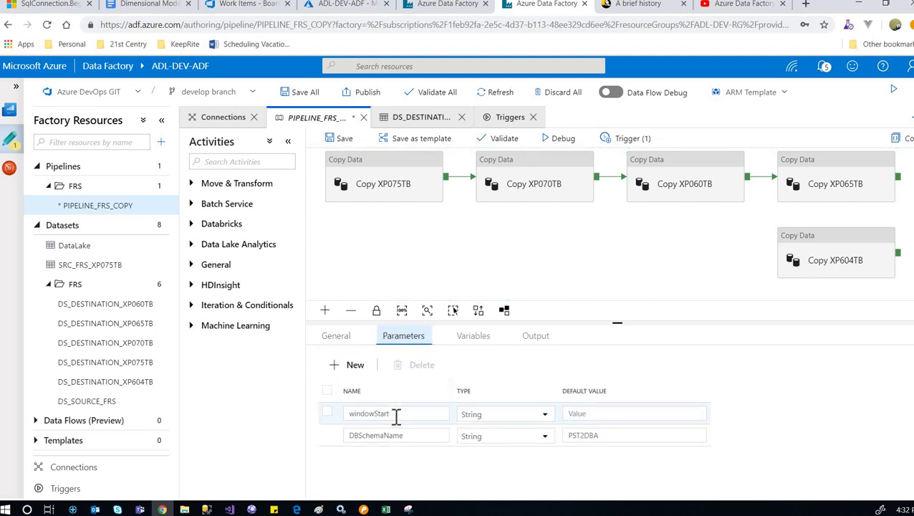
pyautogui.click(614, 413)
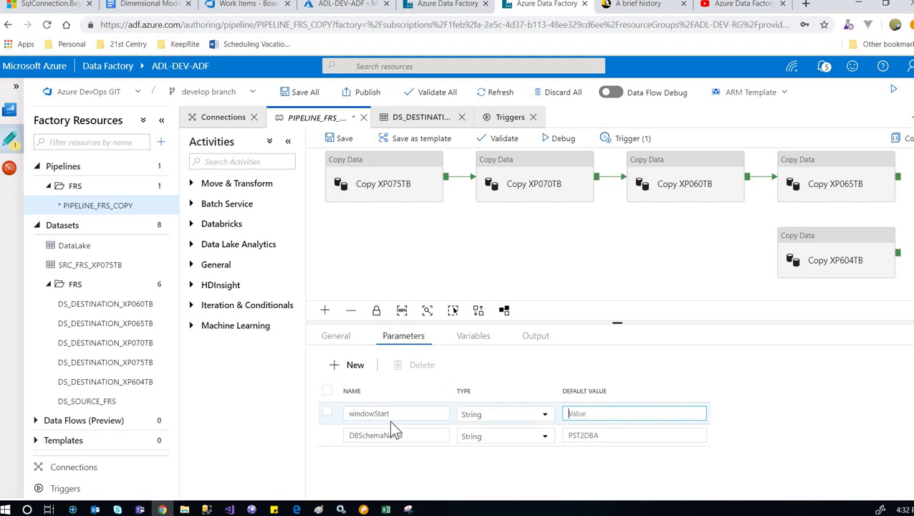
# Step: Start a debug run of the pipeline, enter 2019-05-15 as the windowStart value, and cancel the run
pyautogui.click(551, 142)
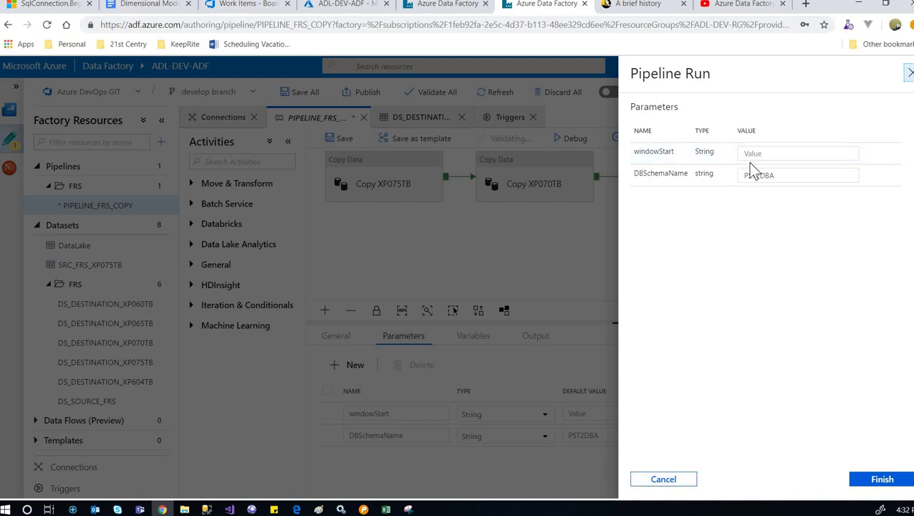
pyautogui.click(756, 154)
pyautogui.write('2')
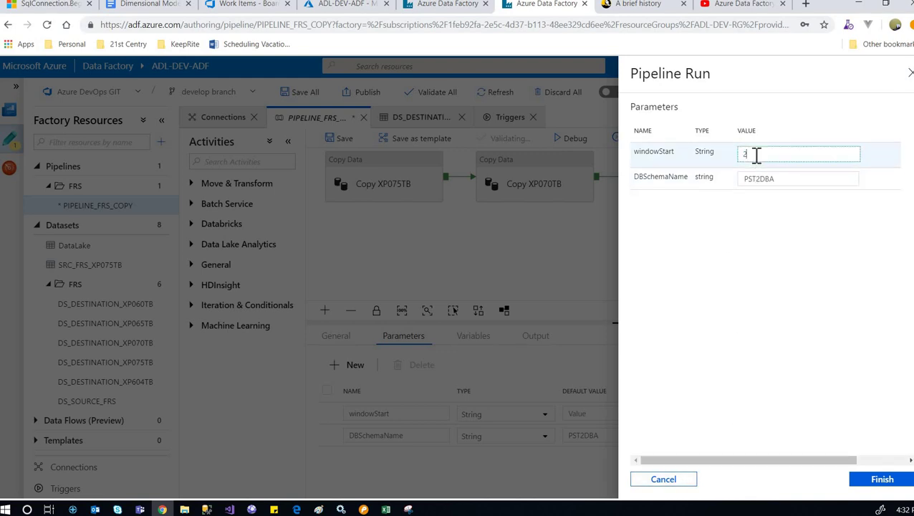
pyautogui.write('019-05-15')
pyautogui.click(684, 481)
# Step: Review the full cw_fileName expression in the Copy XP075TB sink and return to the pipeline's own settings
pyautogui.click(385, 182)
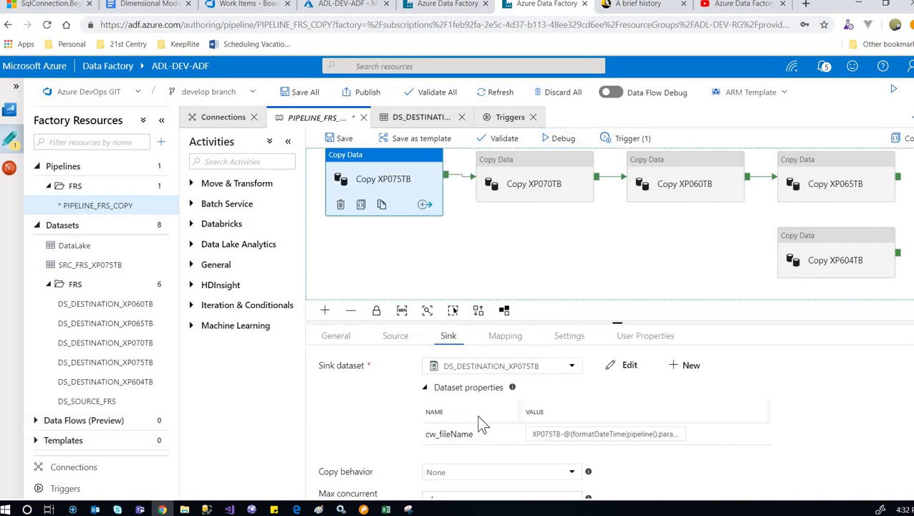
pyautogui.click(581, 435)
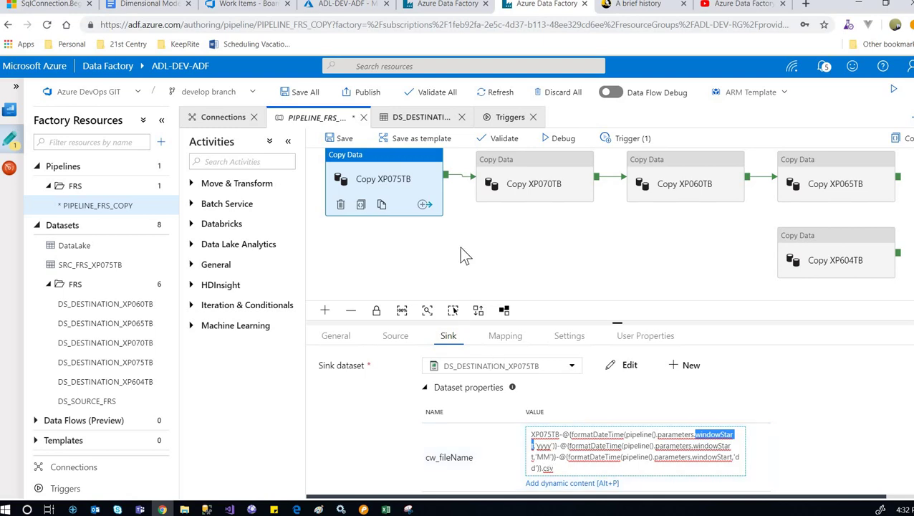
pyautogui.click(484, 246)
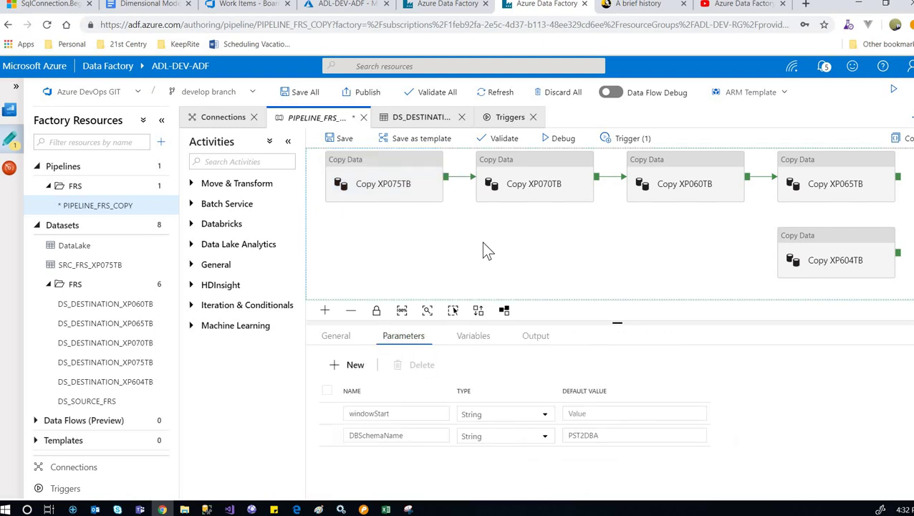
# Step: Open the JSON code of the TRGGER_DAILY_FRS_COPY trigger and examine the windowStart parameter it passes to the pipeline
pyautogui.click(65, 492)
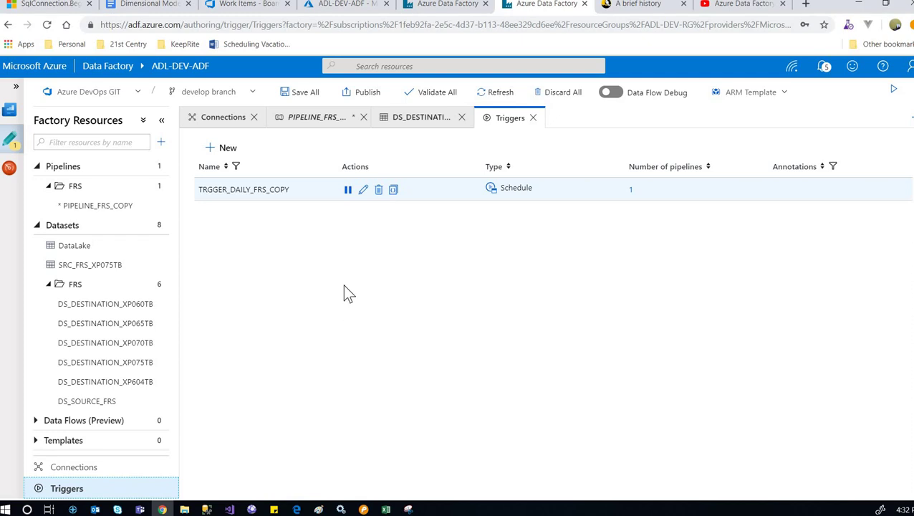
pyautogui.click(394, 190)
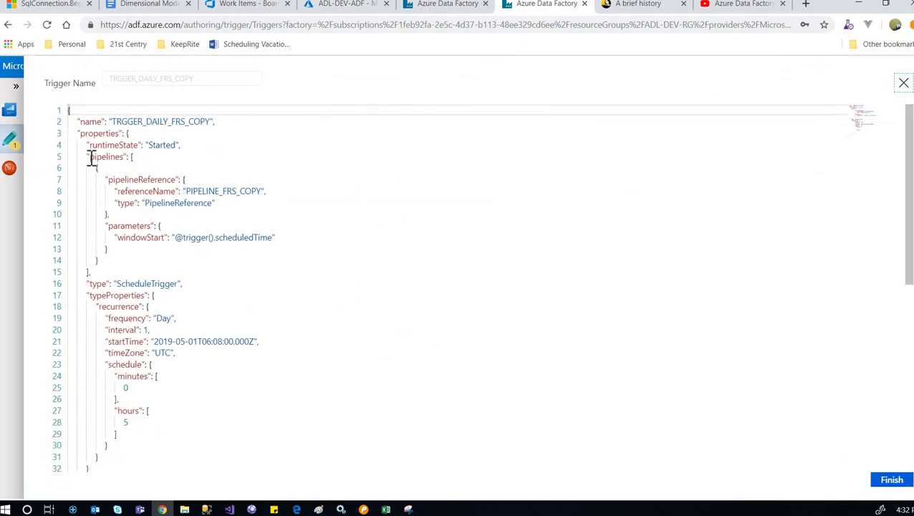
pyautogui.moveTo(88, 156); pyautogui.dragTo(128, 166)
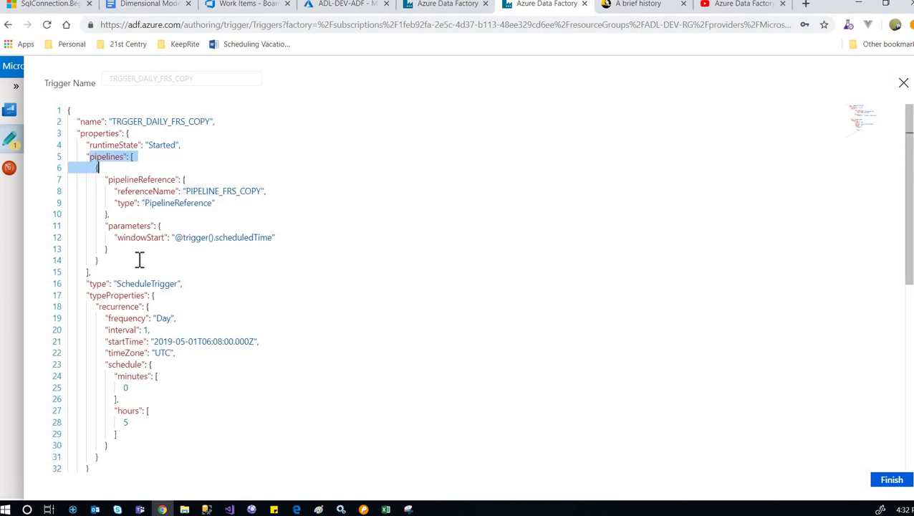
pyautogui.doubleClick(133, 238)
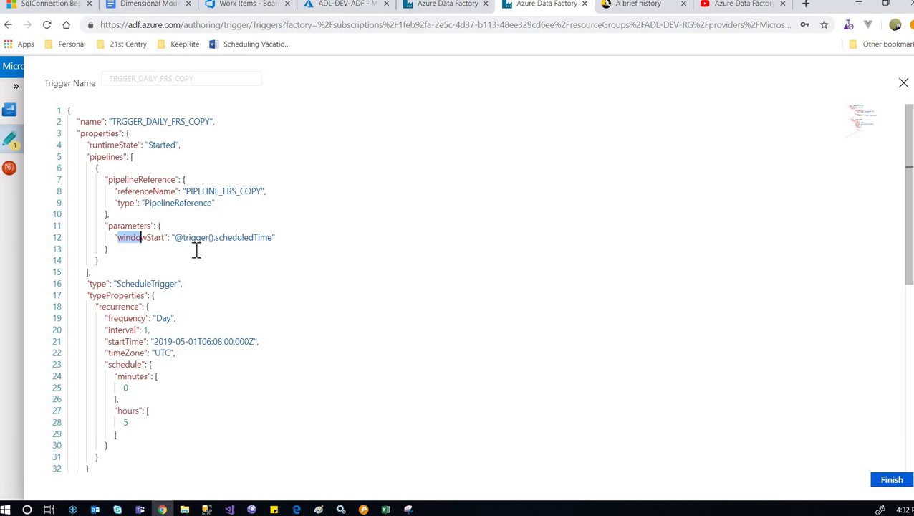
pyautogui.click(272, 239)
pyautogui.moveTo(274, 237); pyautogui.dragTo(179, 237)
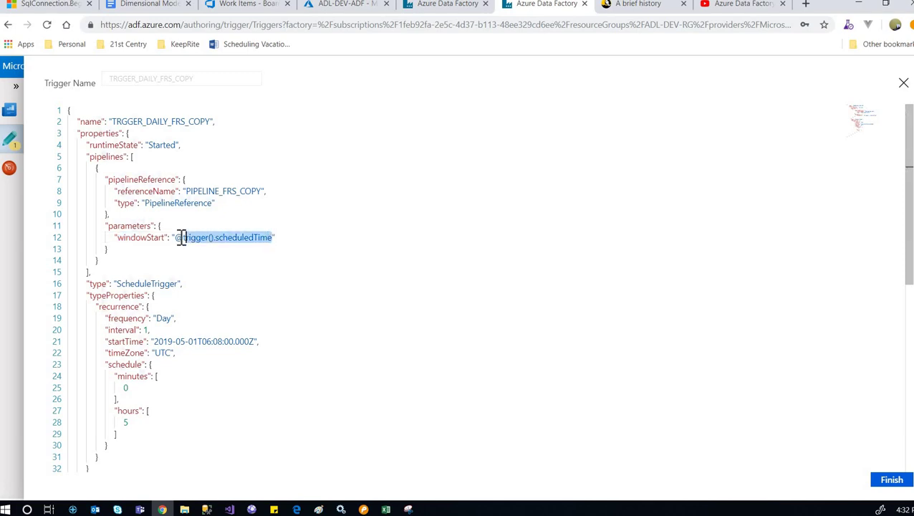
pyautogui.doubleClick(141, 237)
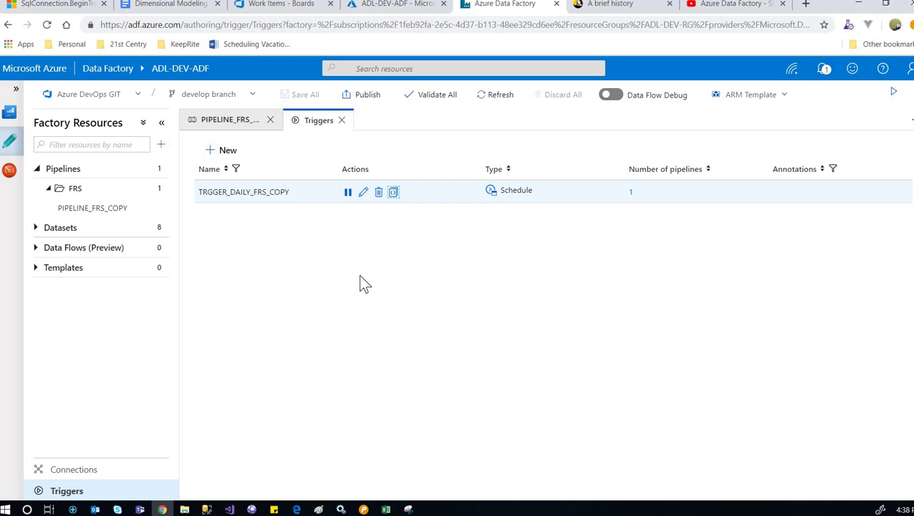
# Step: Open PIPELINE_FRS_COPY and review the sink settings and source query of the Copy XP075TB activity
pyautogui.click(229, 120)
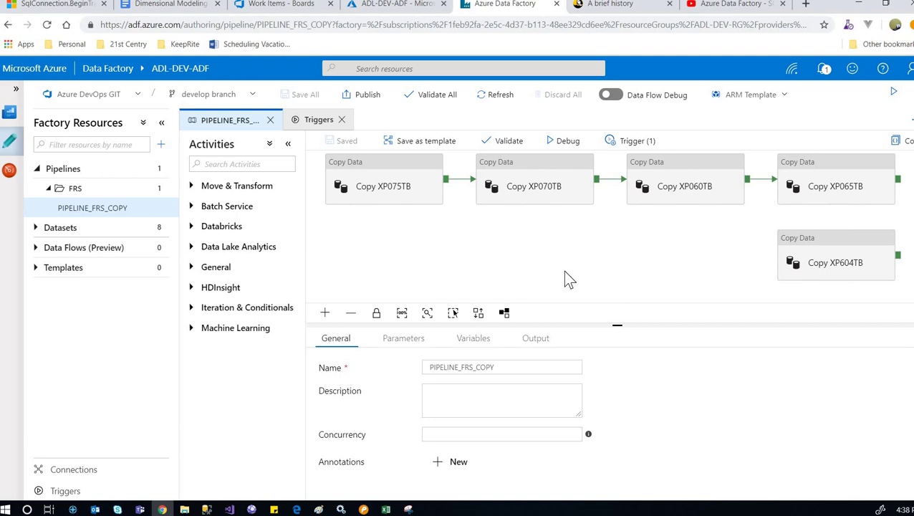
pyautogui.click(405, 191)
pyautogui.click(453, 338)
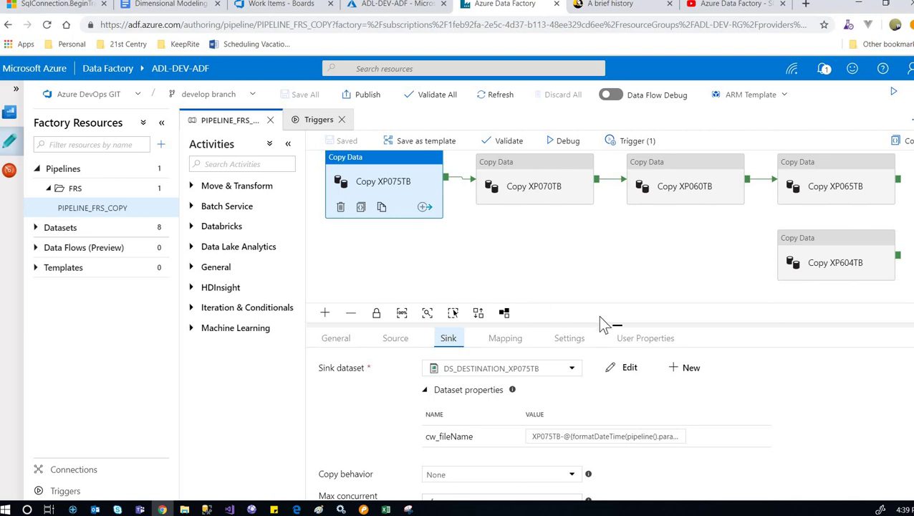
pyautogui.click(387, 181)
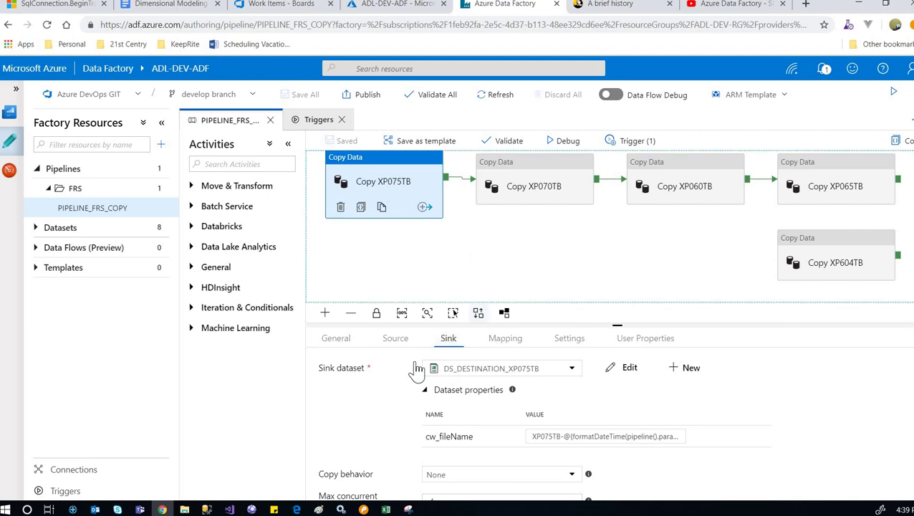
pyautogui.click(398, 345)
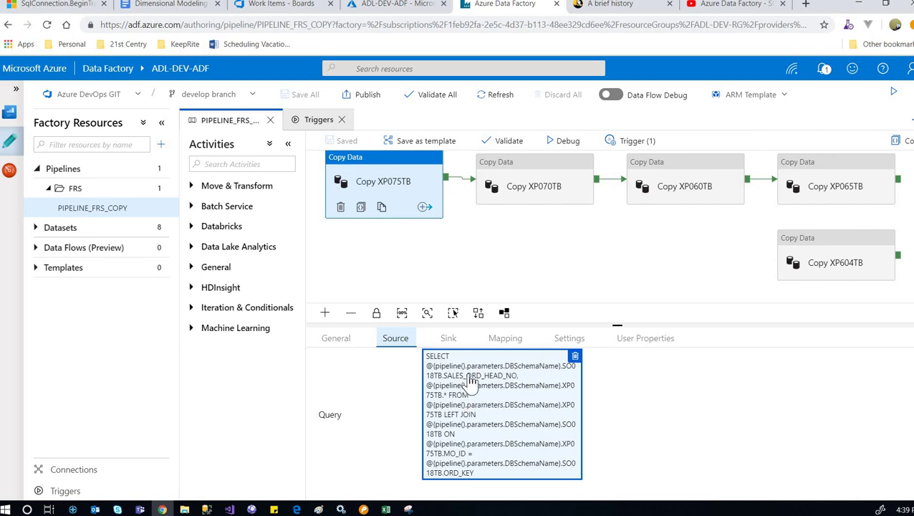
# Step: Show the pipeline-level parameters and examine the default value of DBSchemaName
pyautogui.click(564, 271)
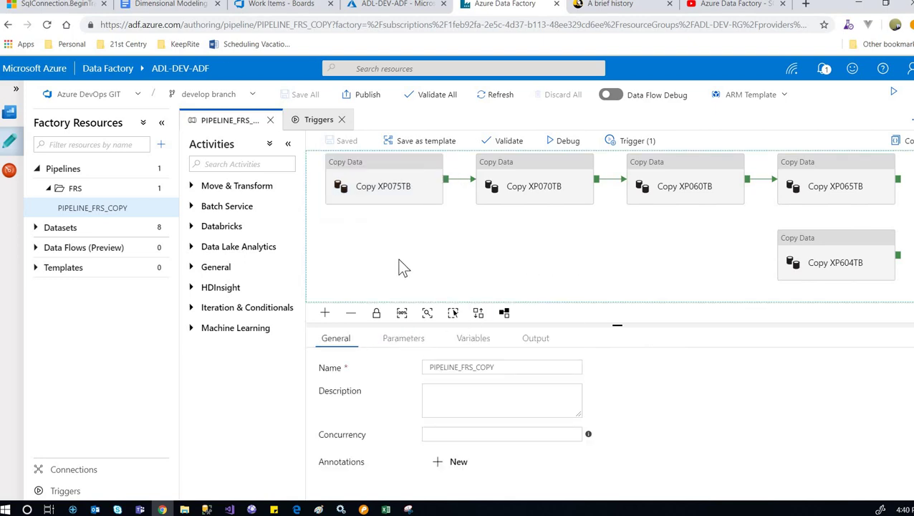
pyautogui.click(401, 339)
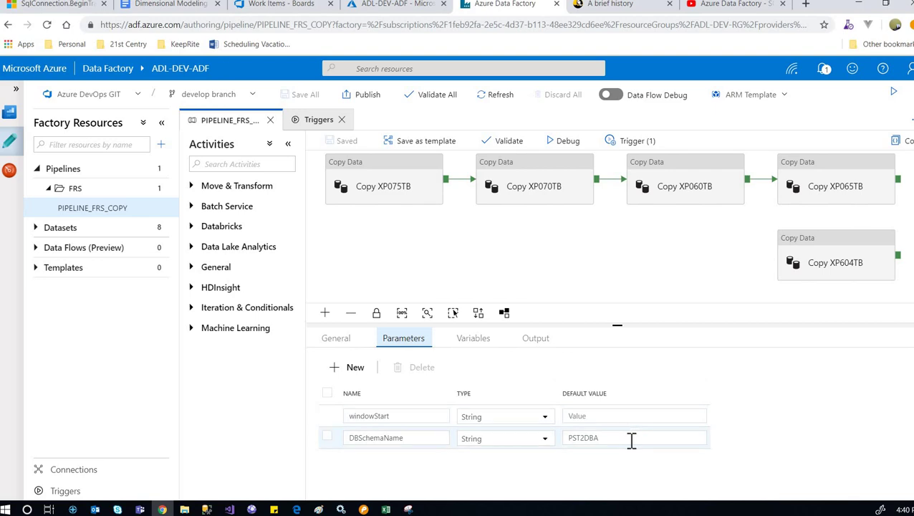
pyautogui.moveTo(632, 438); pyautogui.dragTo(507, 438)
pyautogui.click(607, 486)
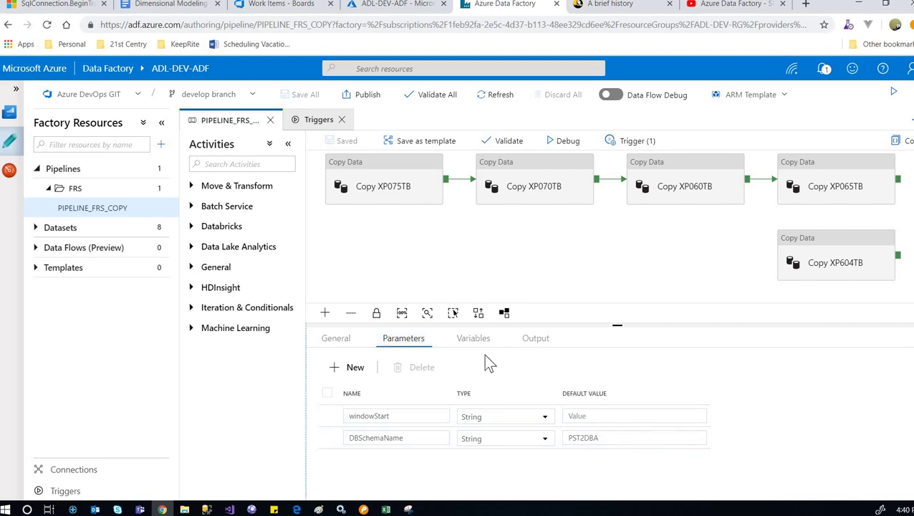
pyautogui.click(510, 283)
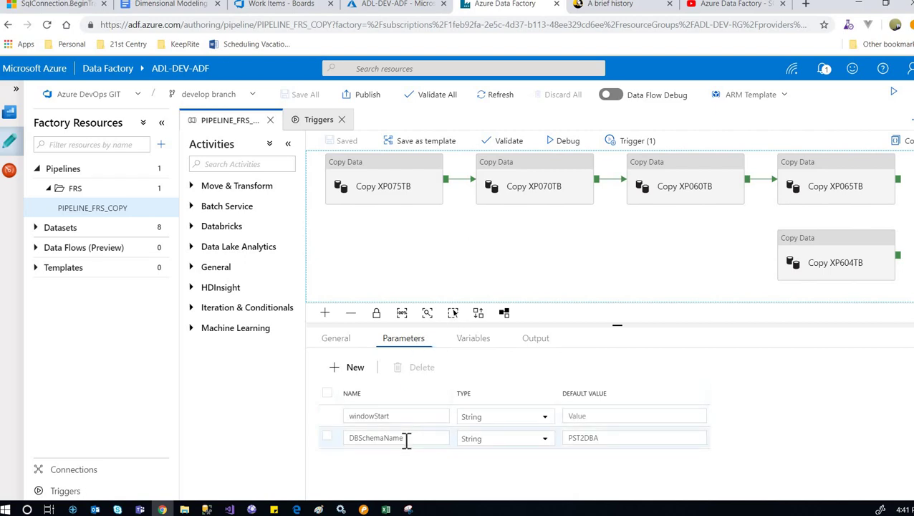
# Step: Examine where the Copy XP075TB source query references the DBSchemaName pipeline parameter
pyautogui.click(395, 197)
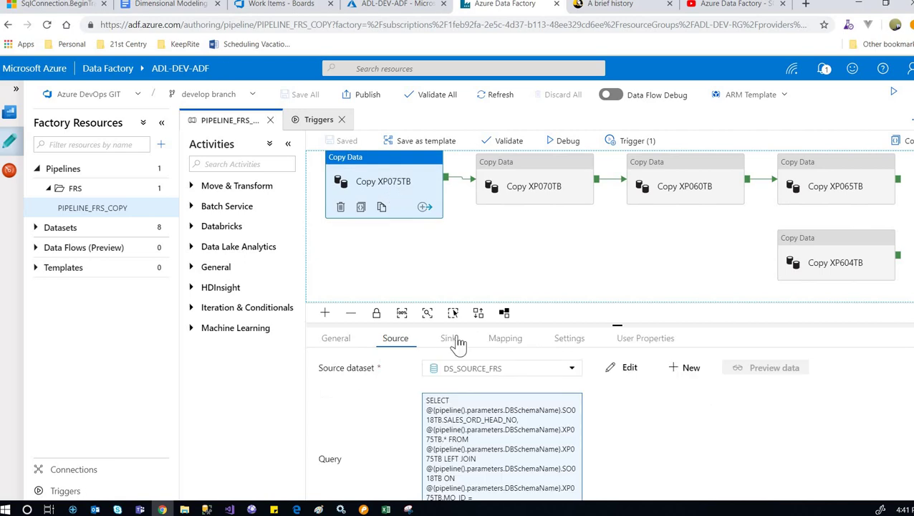
pyautogui.scroll(-1, 377, 421)
pyautogui.scroll(1, 378, 423)
pyautogui.click(430, 415)
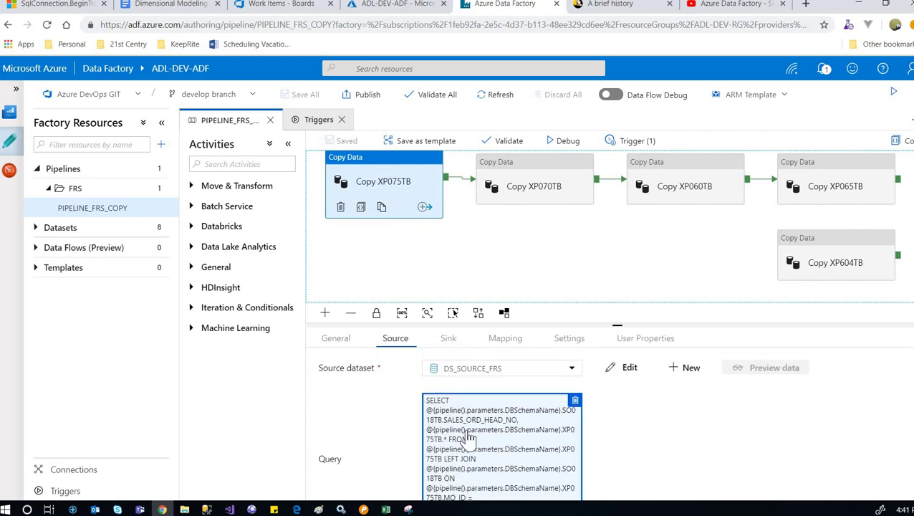